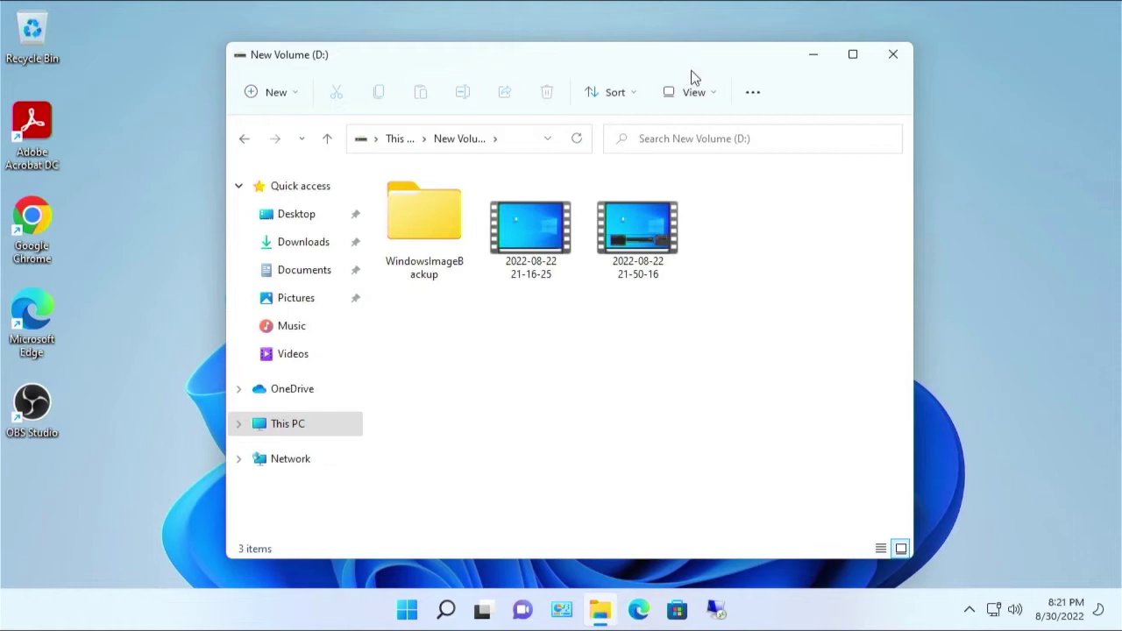
Step: Minimize the open file window and create a new text document with the default name on the desktop
left_click(810, 57)
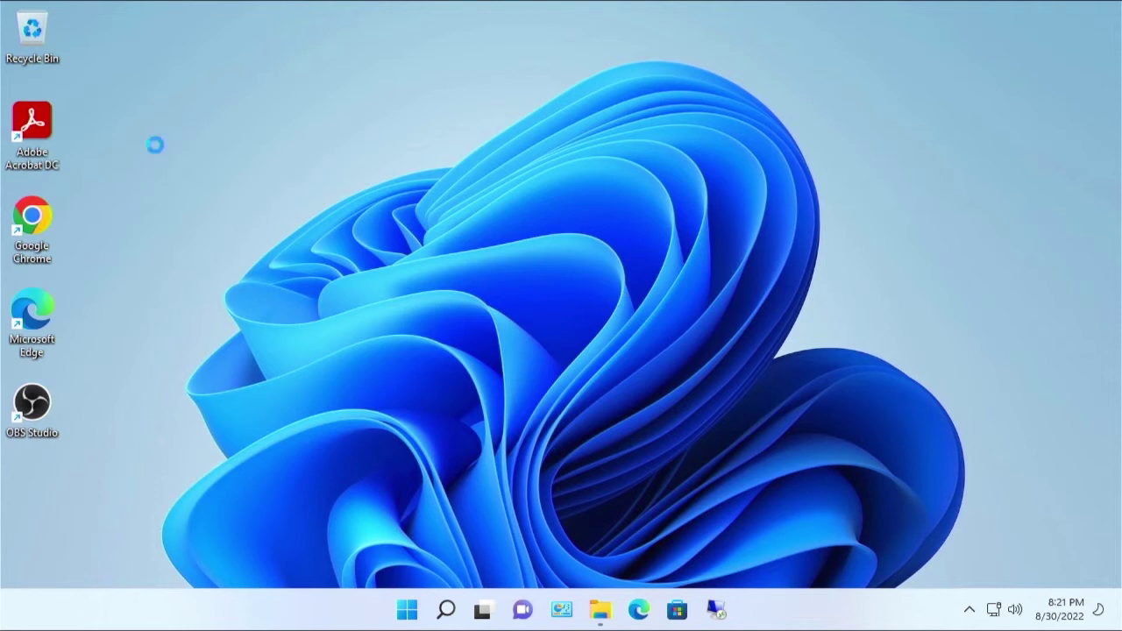
right_click(164, 175)
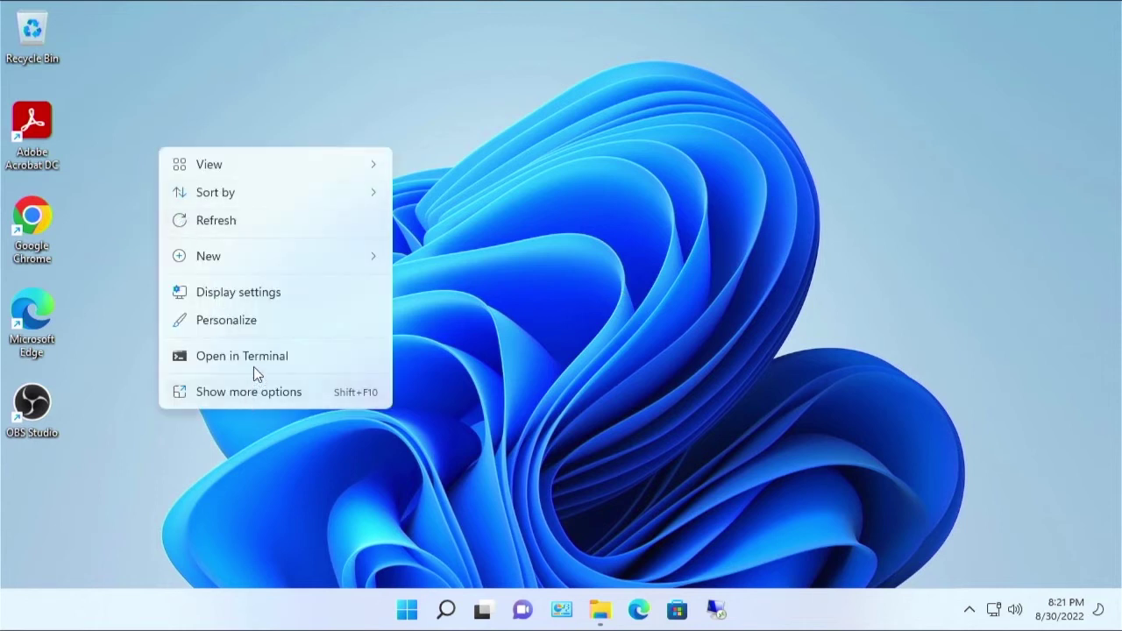
mouse_move(252, 258)
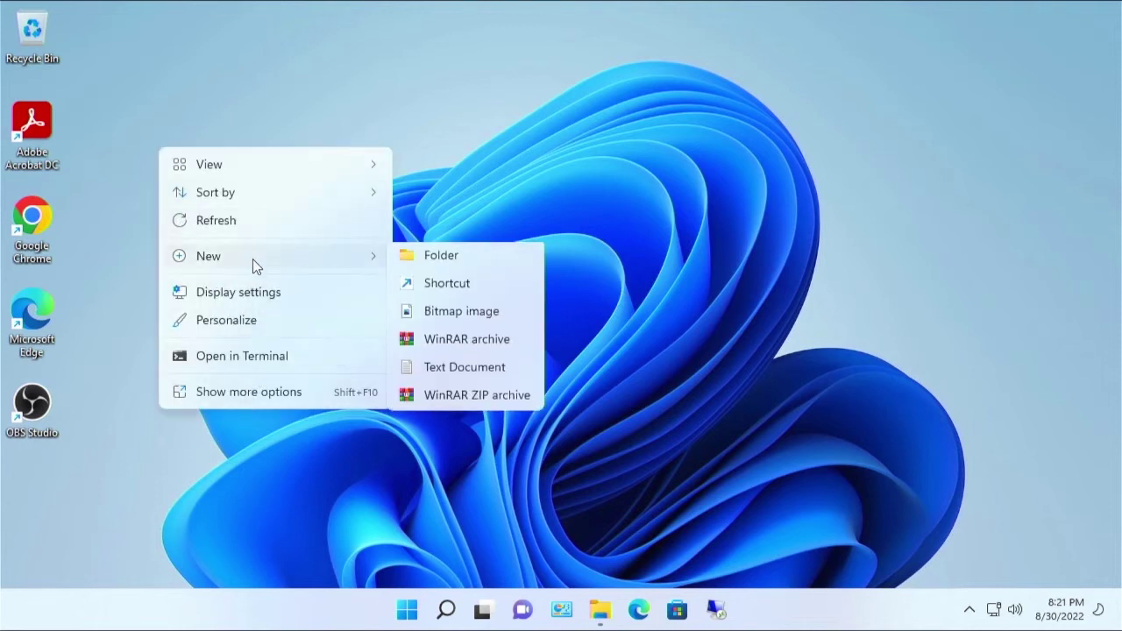
left_click(470, 370)
key("Return")
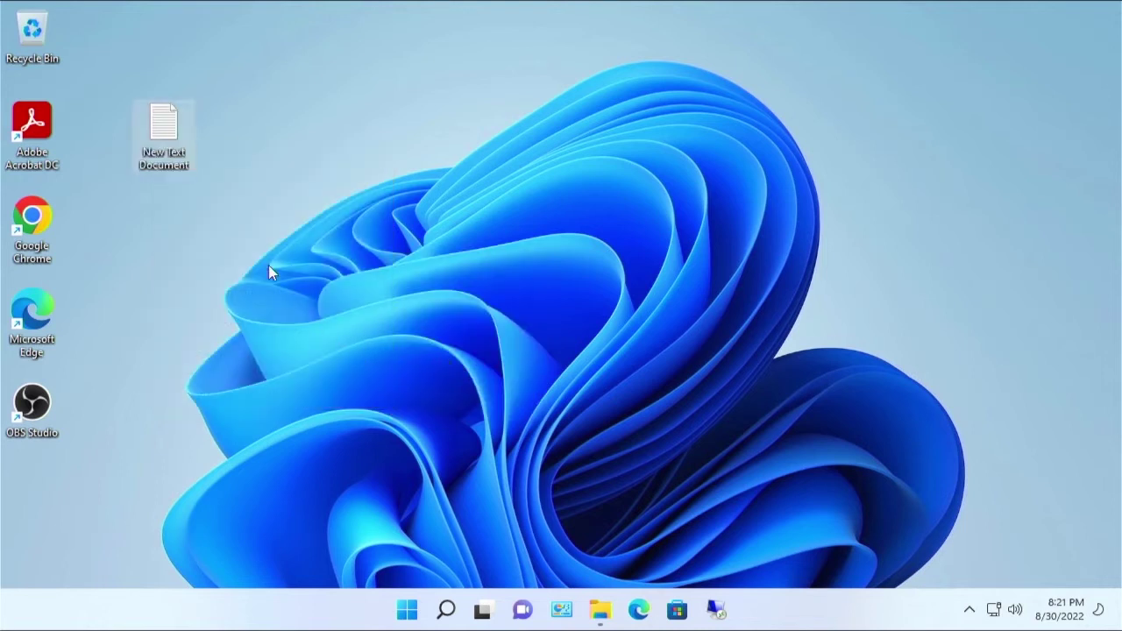
mouse_move(183, 148)
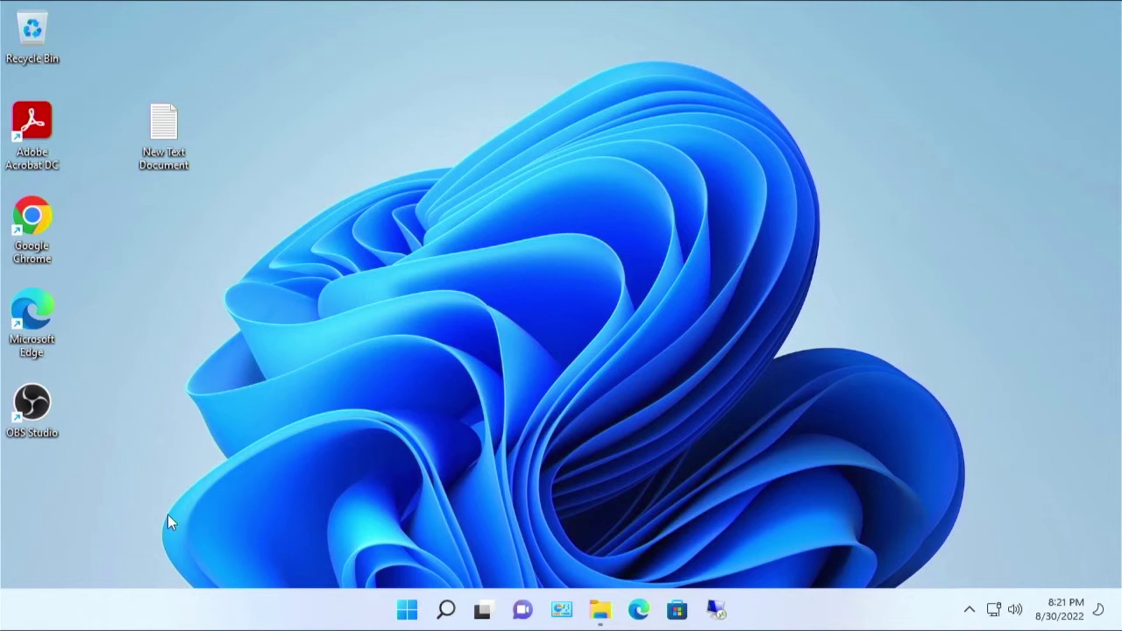
Step: Delete the Google Chrome, Microsoft Edge and OBS Studio shortcuts from the desktop and permanently empty the Recycle Bin
left_click_drag(179, 468, 36, 26)
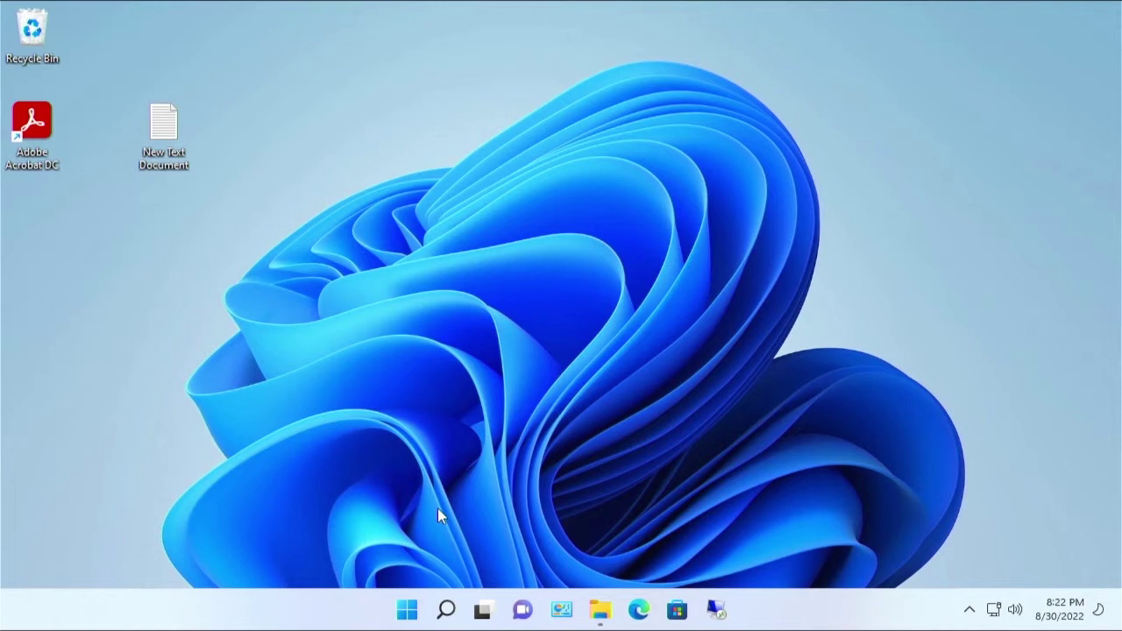
right_click(35, 26)
left_click(88, 51)
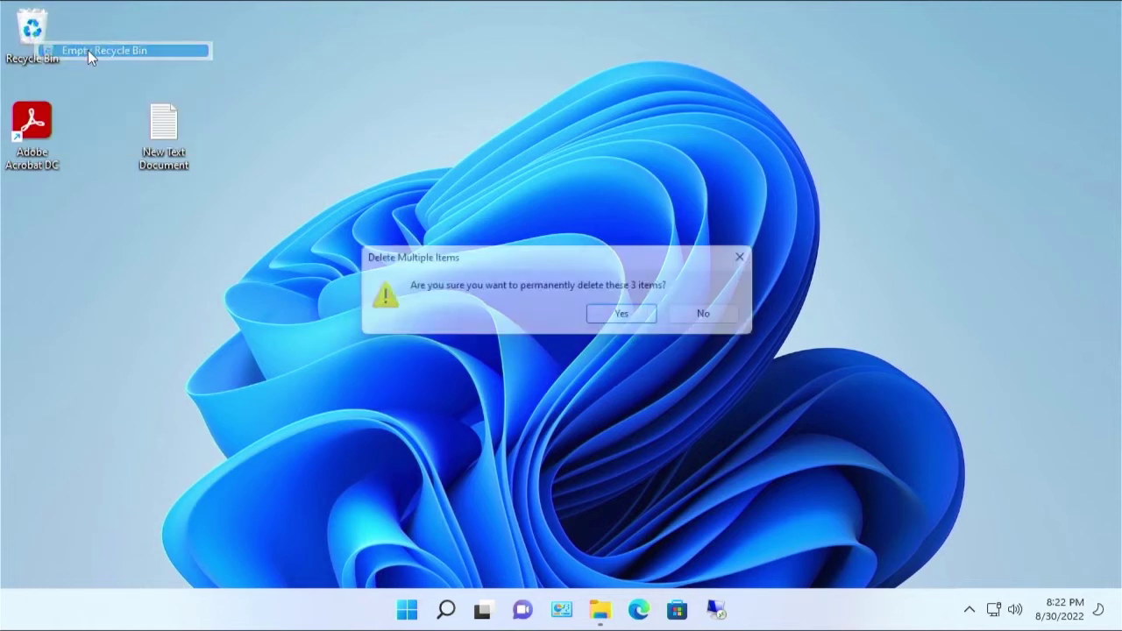
left_click(611, 320)
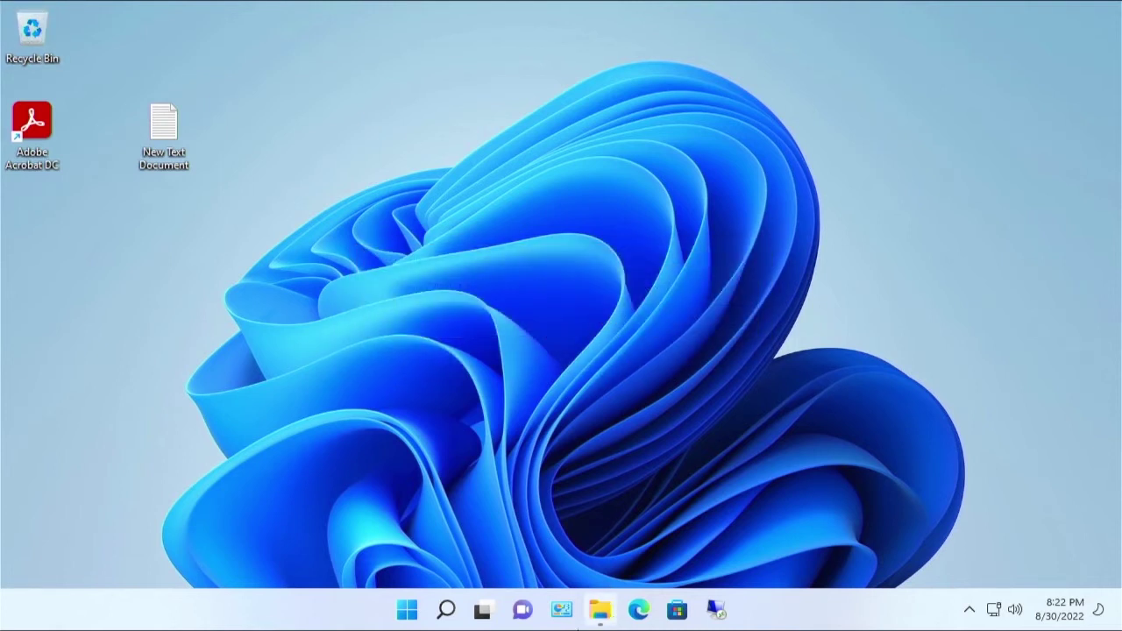
Step: Uninstall Google Chrome through Programs and Features, without also deleting the browsing data
left_click(564, 617)
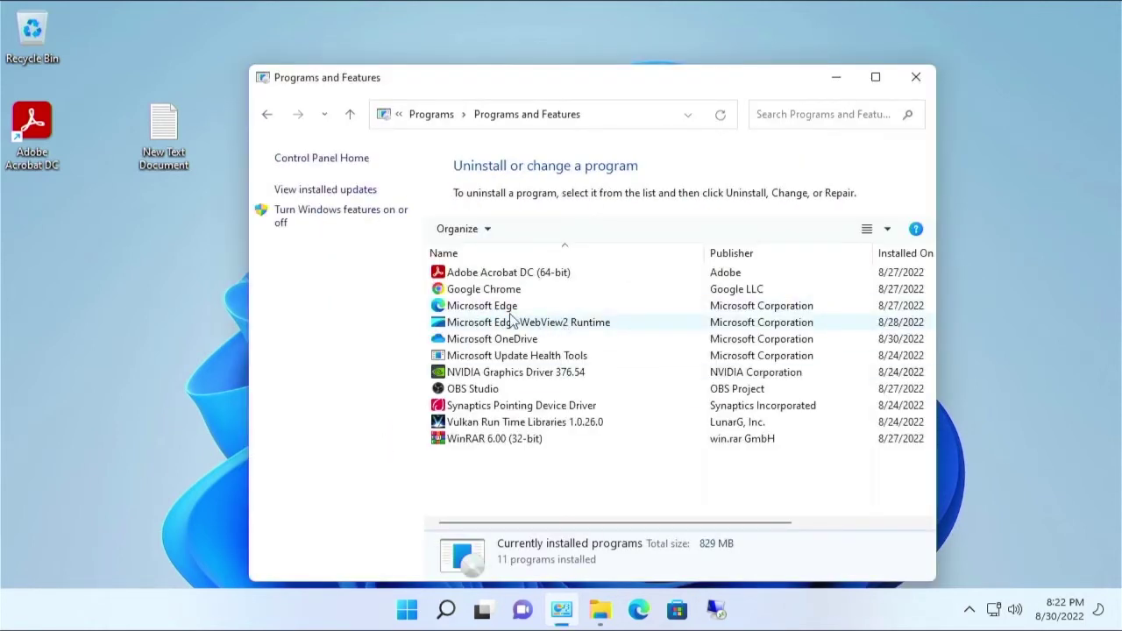
left_click(502, 291)
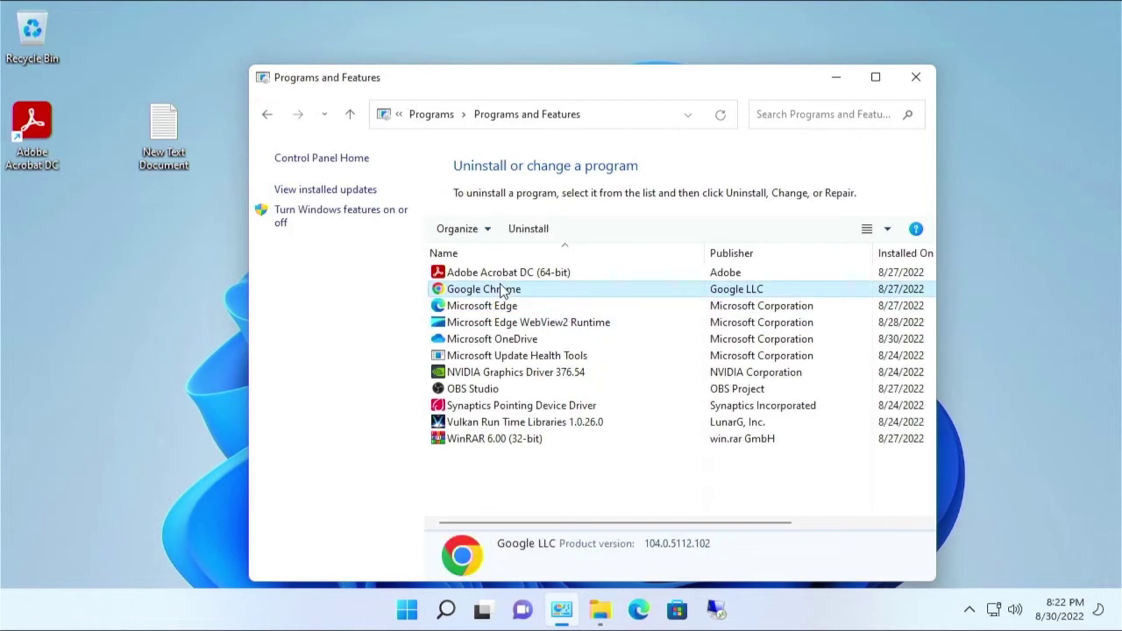
left_click(537, 229)
left_click(486, 447)
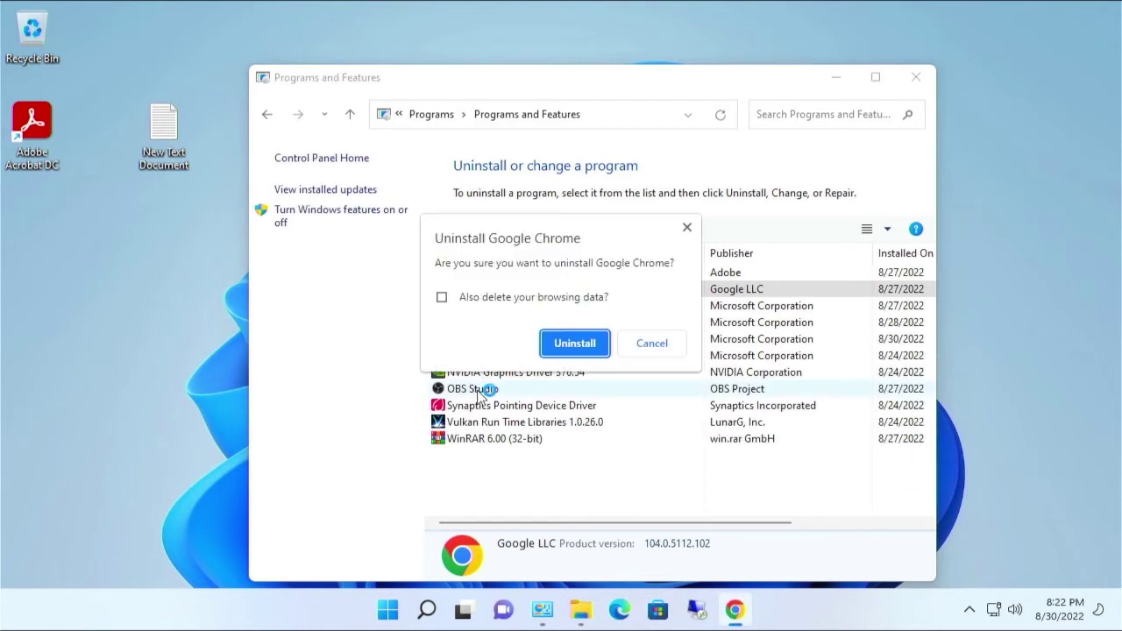
left_click(574, 343)
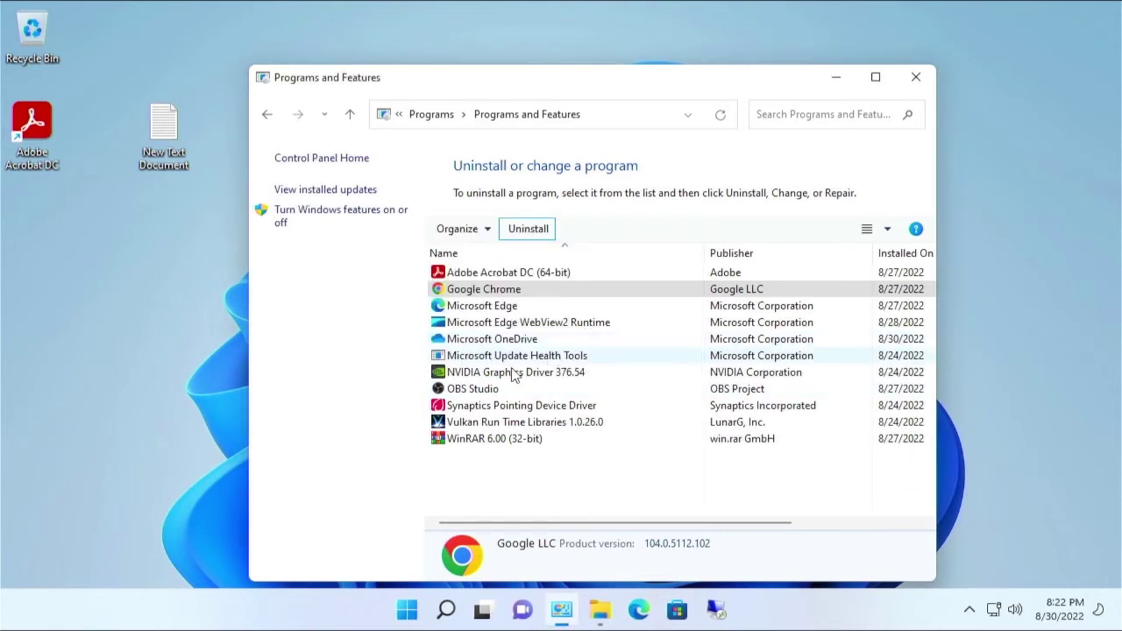
Step: Uninstall the OBS Studio app files while keeping its settings, and close the uninstall survey page and Programs and Features
left_click(472, 390)
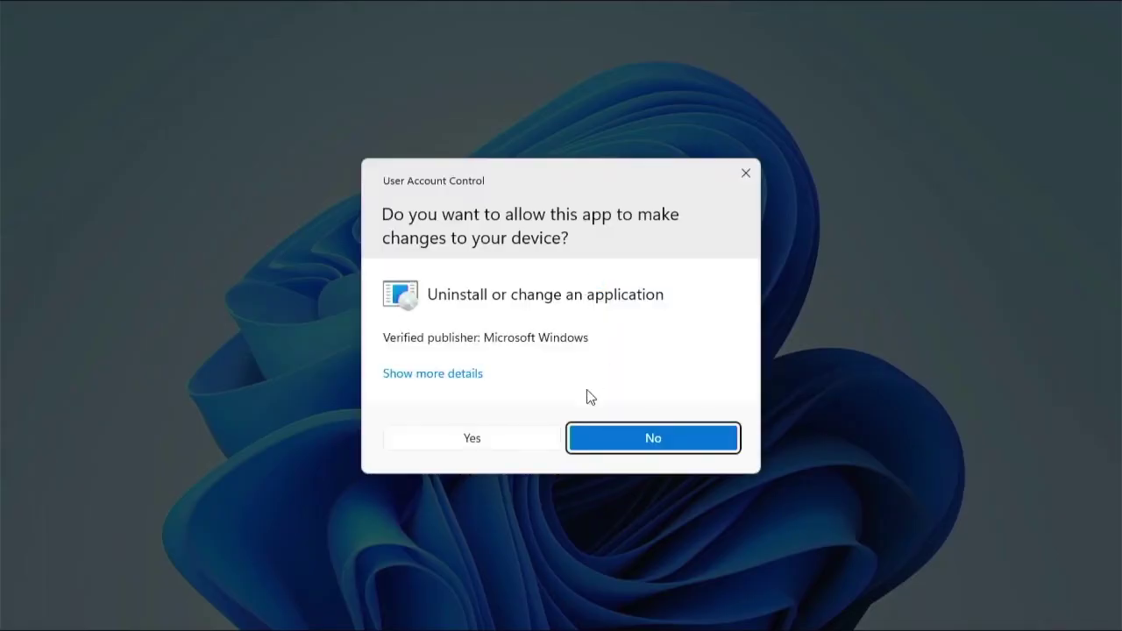
left_click(506, 445)
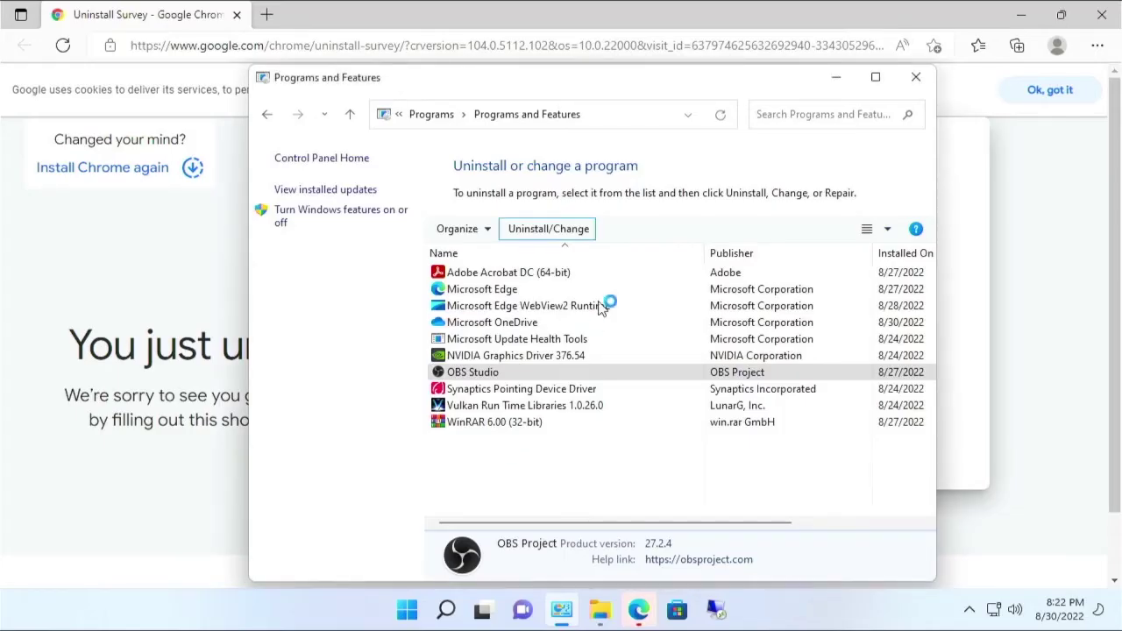
left_click(1102, 14)
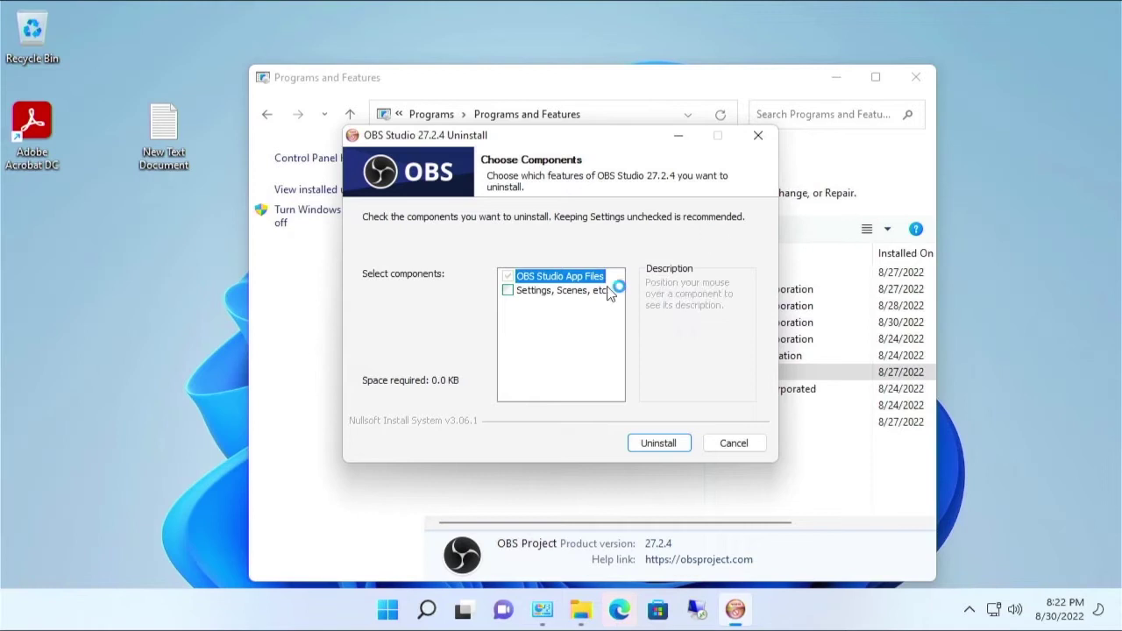
left_click(657, 443)
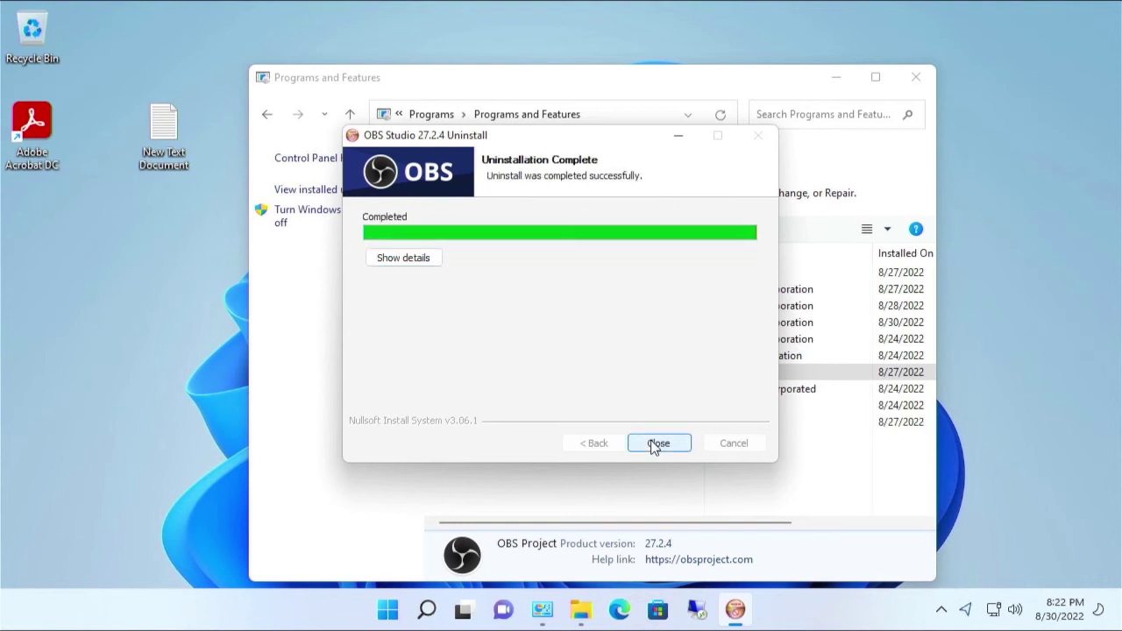
left_click(657, 443)
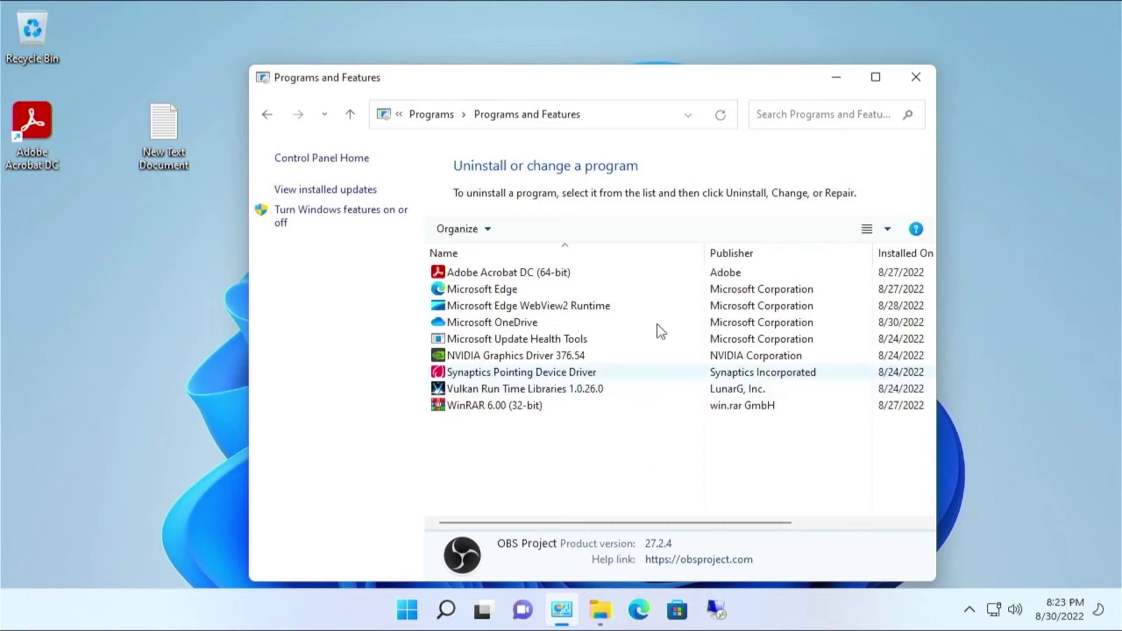
left_click(917, 77)
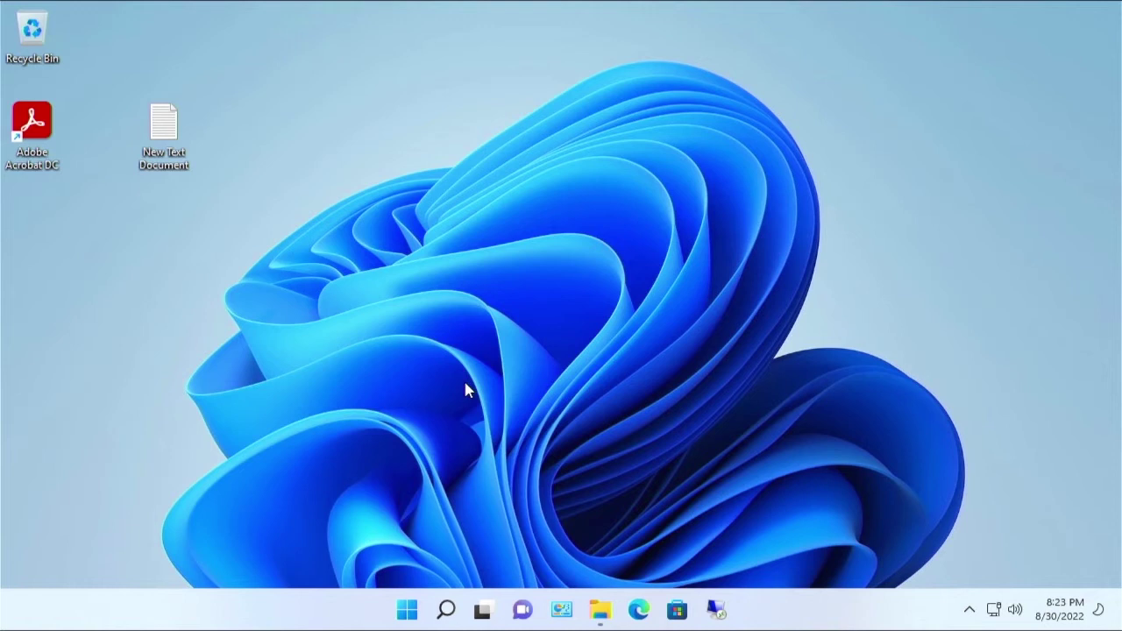
Step: Open the Recovery settings through the advanced options of Windows Update
left_click(399, 616)
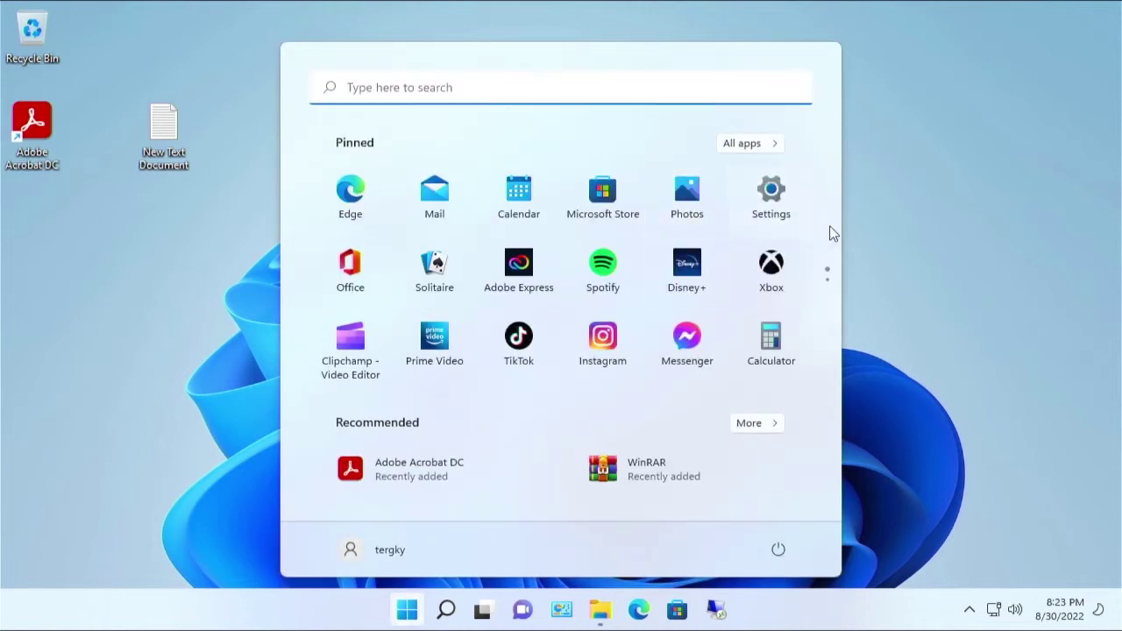
left_click(777, 195)
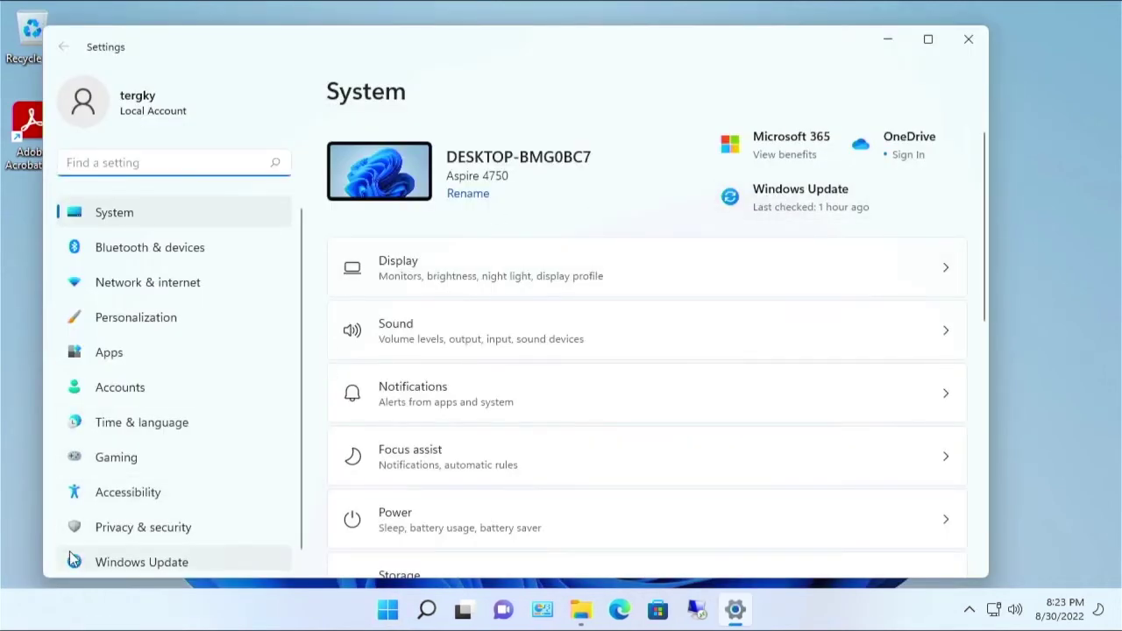
scroll(129, 401, "down", 1)
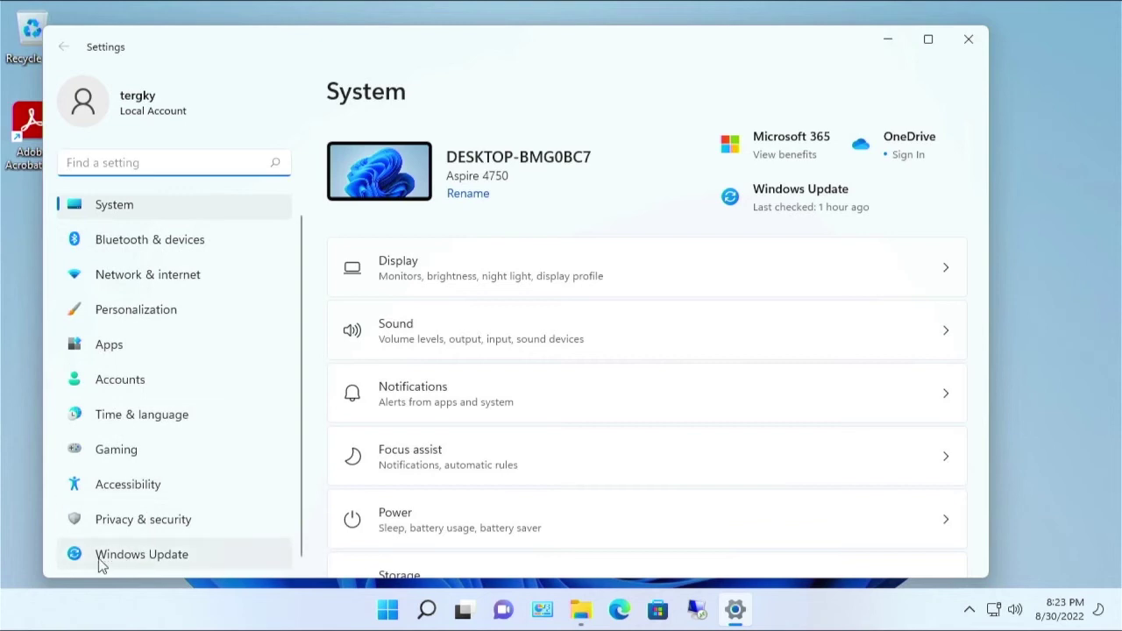
left_click(162, 558)
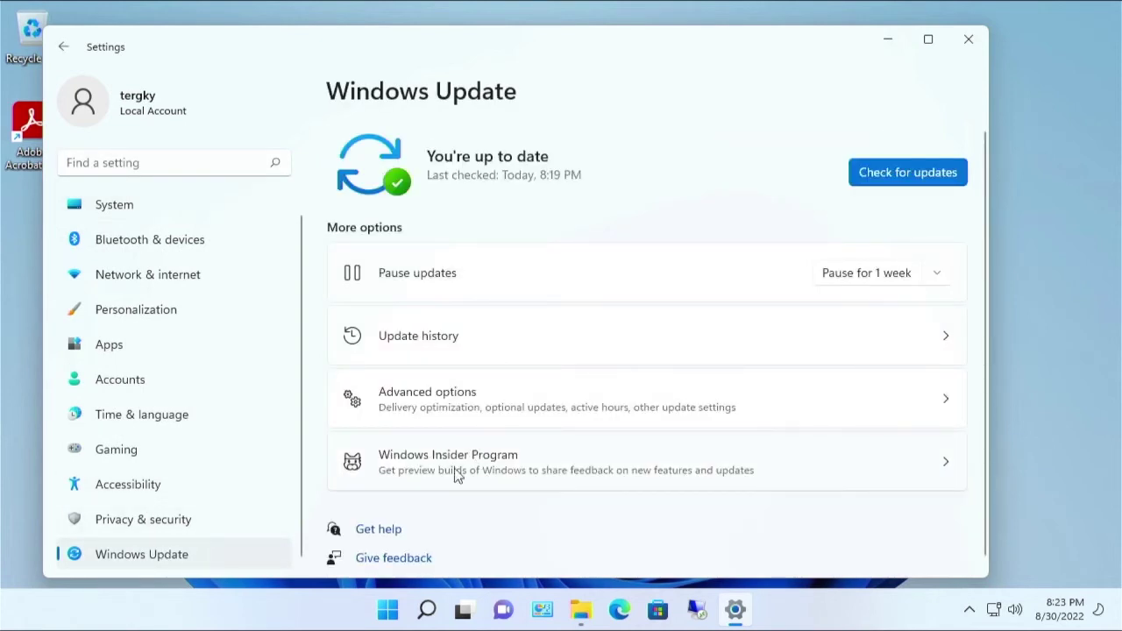
left_click(468, 401)
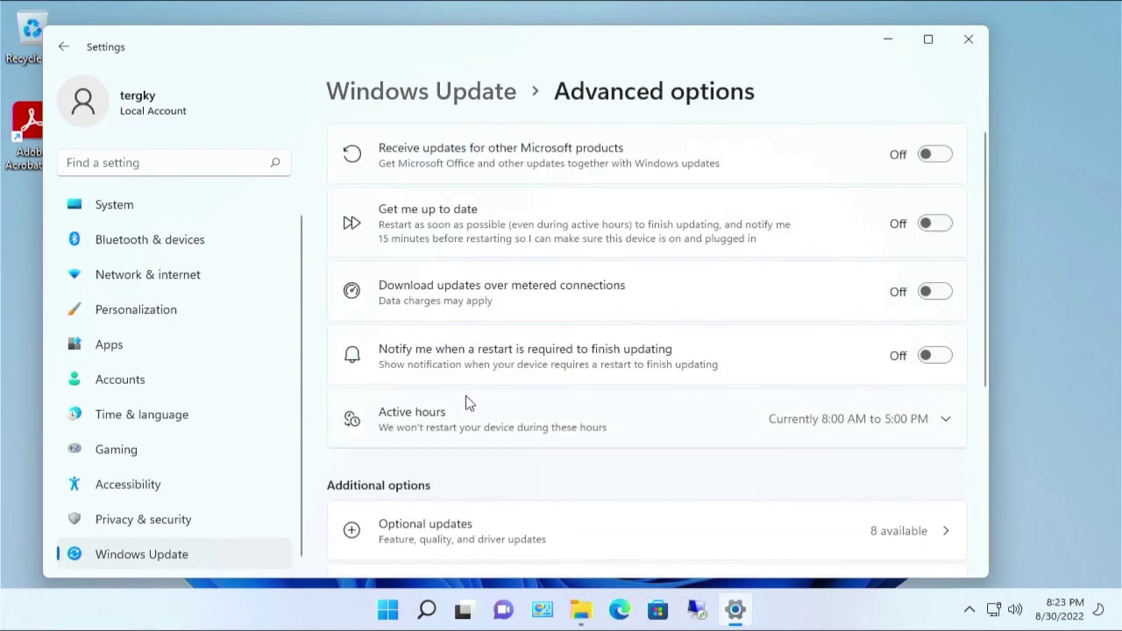
scroll(463, 400, "down", 3)
scroll(463, 400, "down", 2)
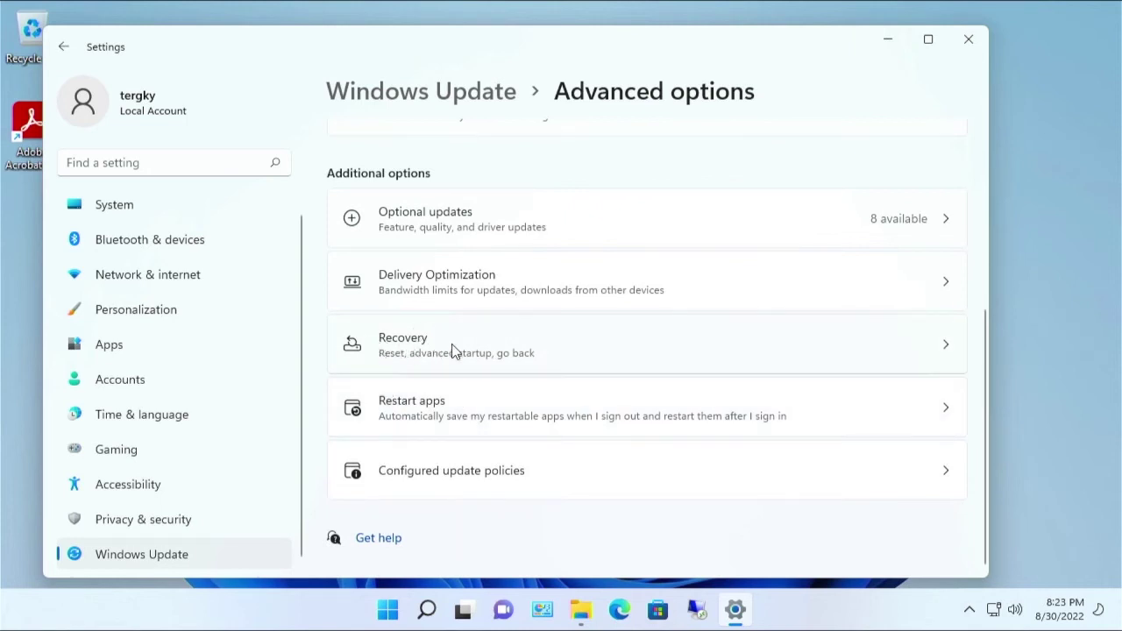
left_click(581, 341)
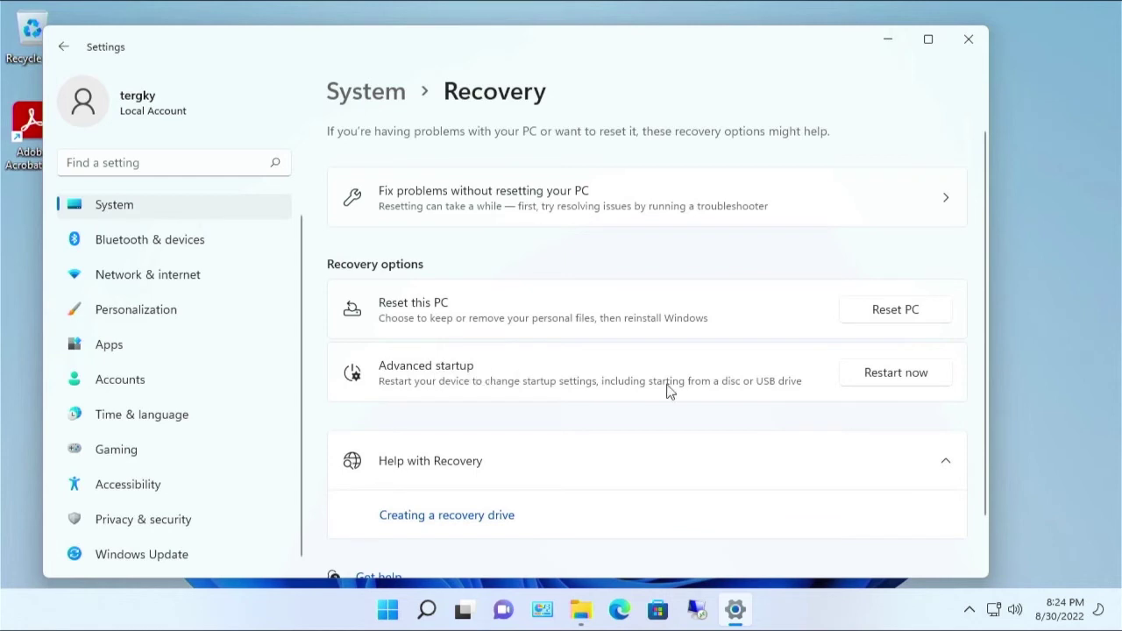
Step: Restart the device into advanced startup and launch System Image Recovery from the advanced troubleshooting options
left_click(890, 382)
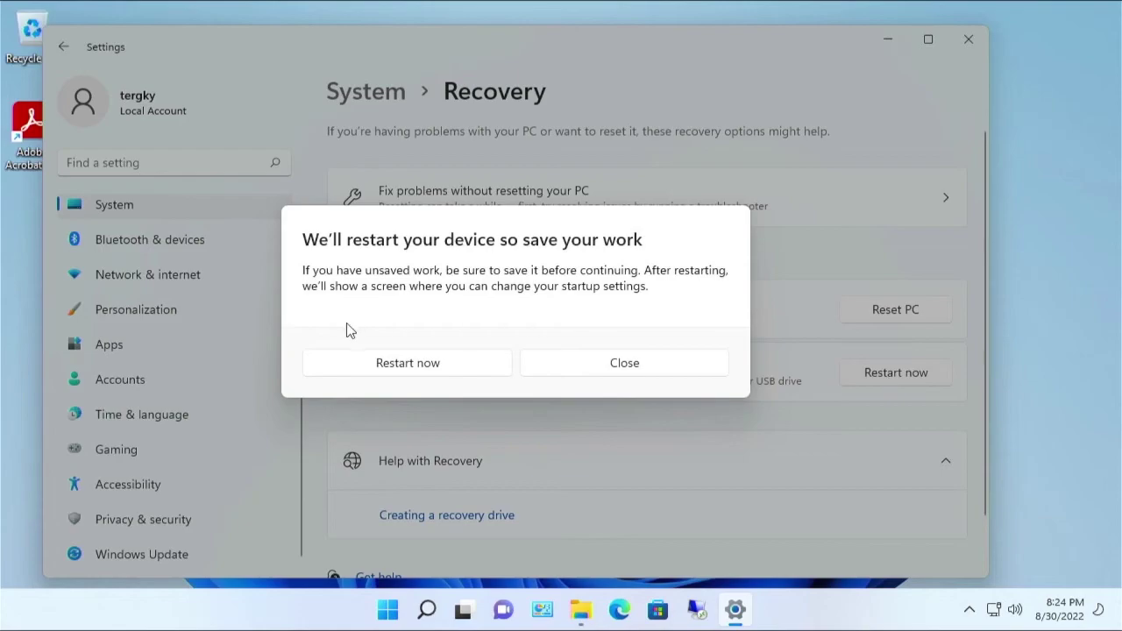
left_click(429, 372)
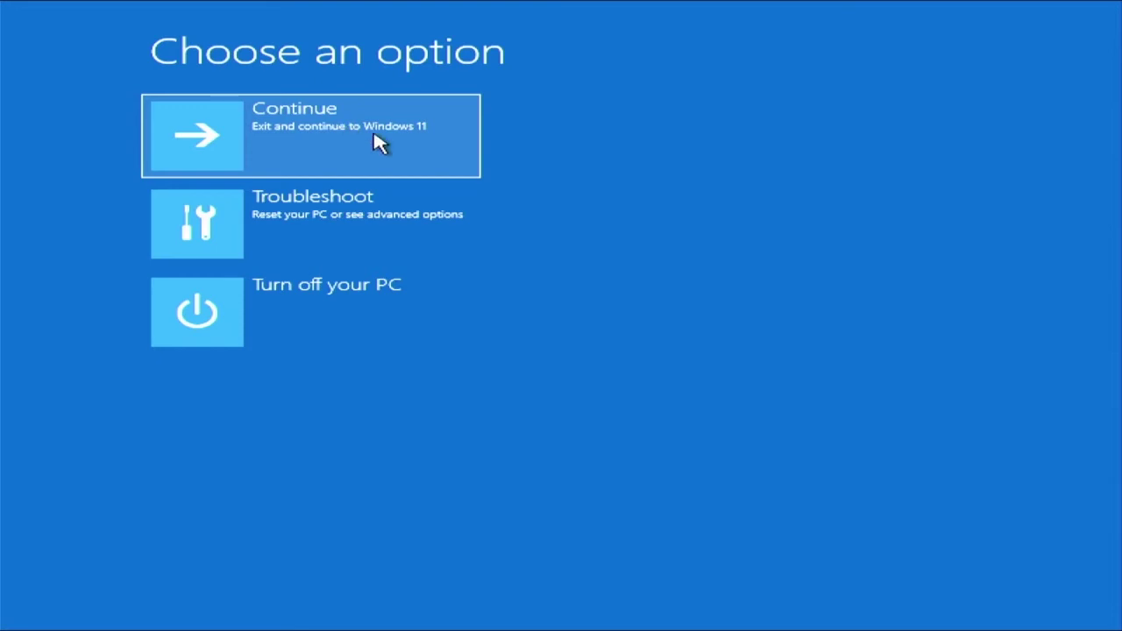
left_click(350, 215)
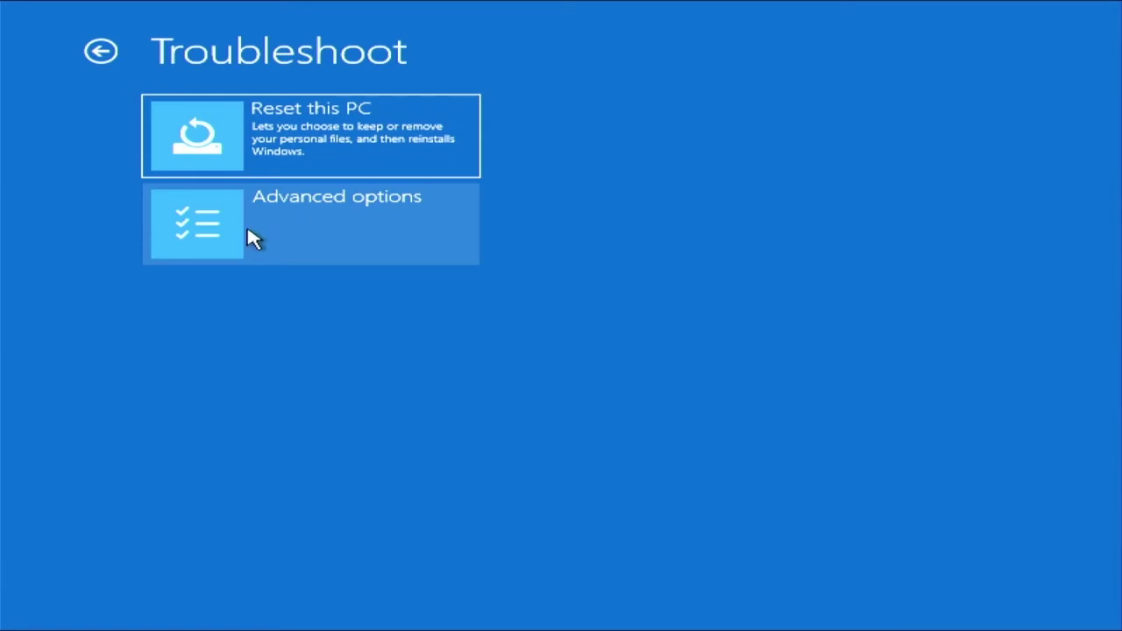
left_click(325, 223)
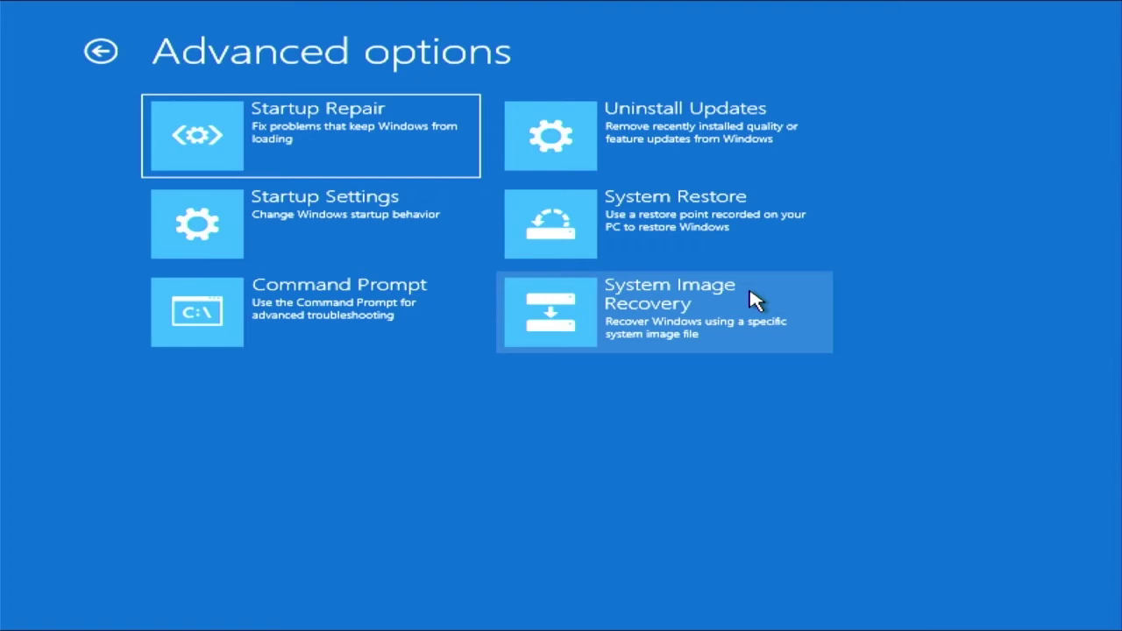
left_click(649, 307)
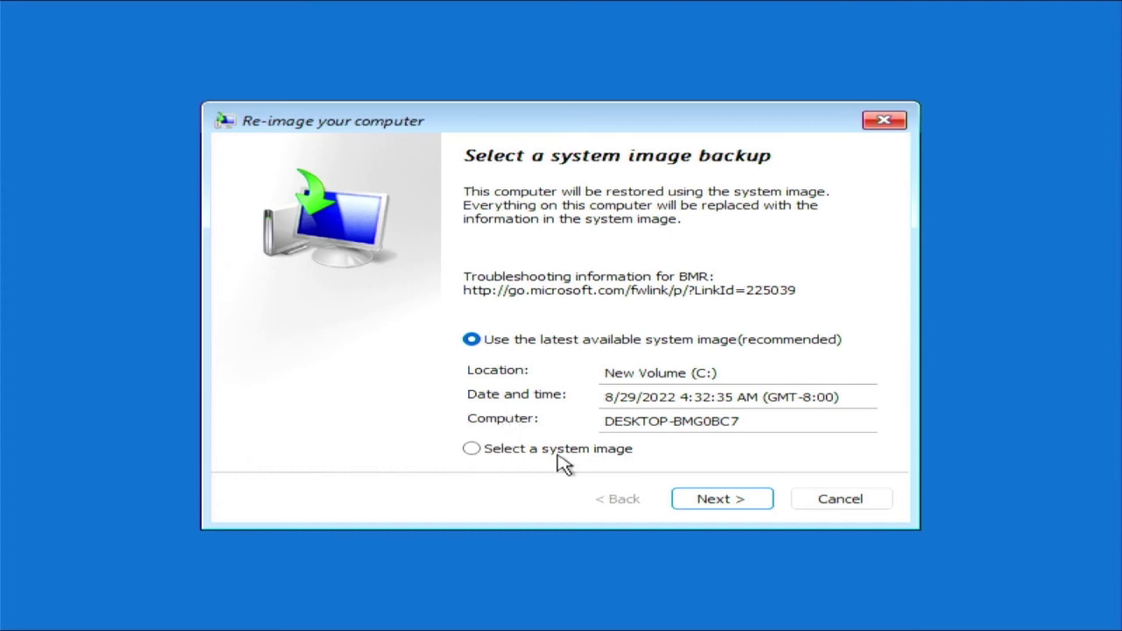
Step: Choose to select a system image manually and pick the 8/29/2022 4:32:35 AM backup stored on New Volume (C:)
left_click(474, 449)
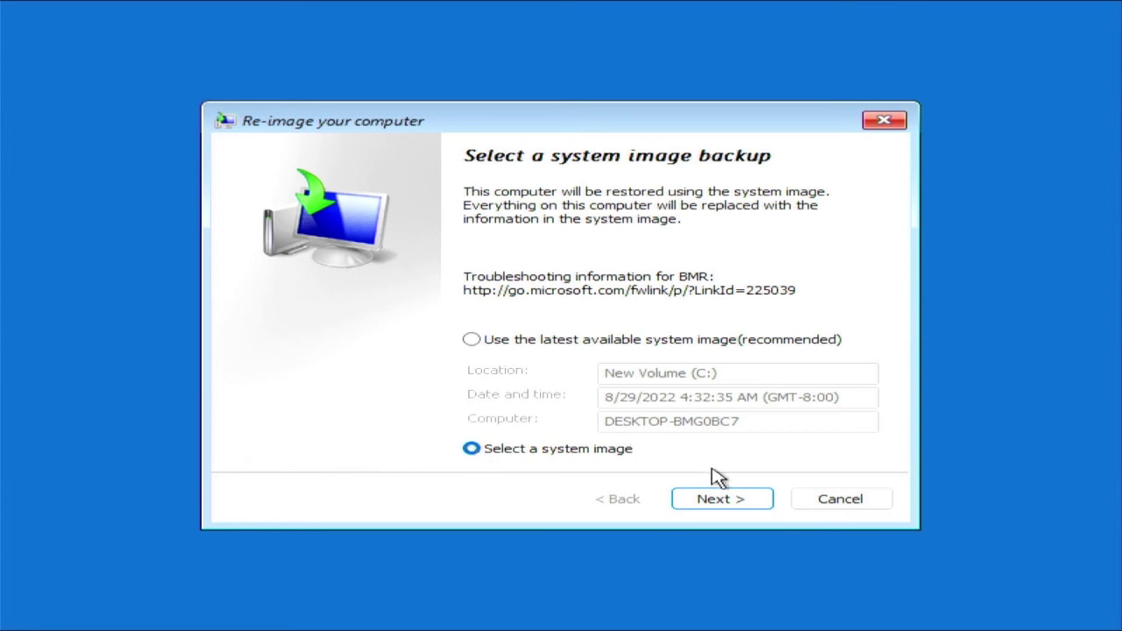
left_click(726, 503)
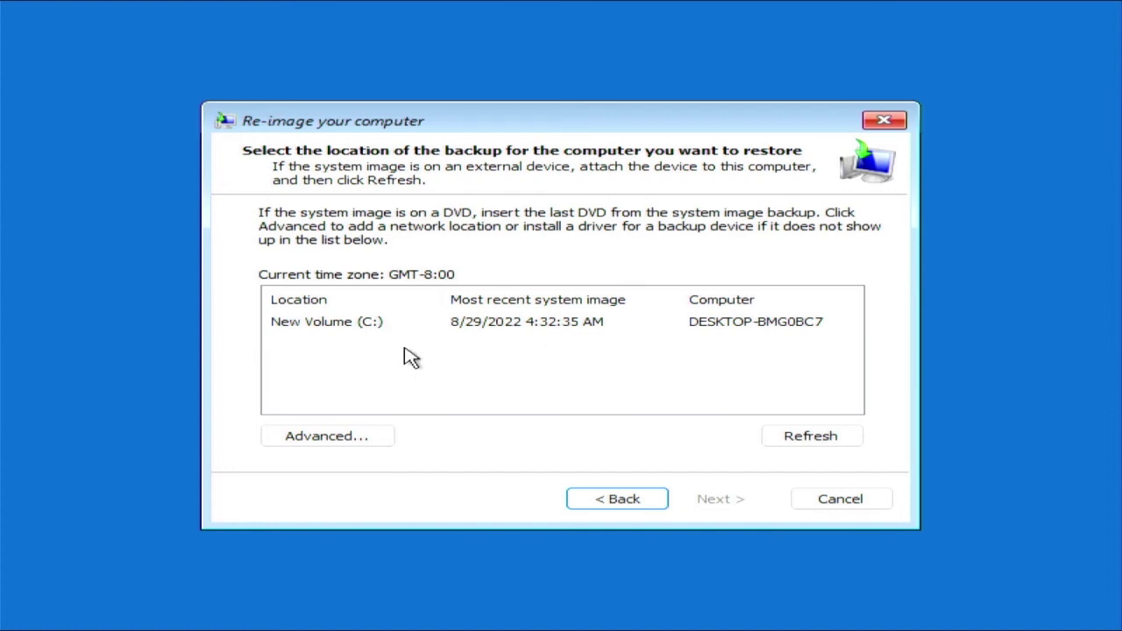
left_click(604, 332)
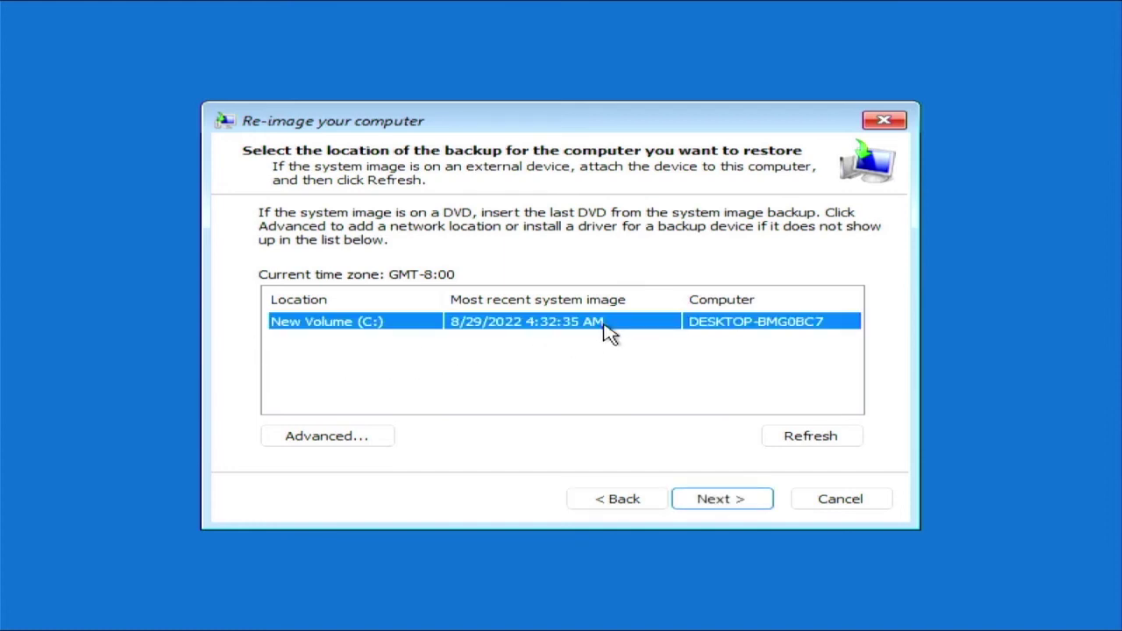
left_click(743, 503)
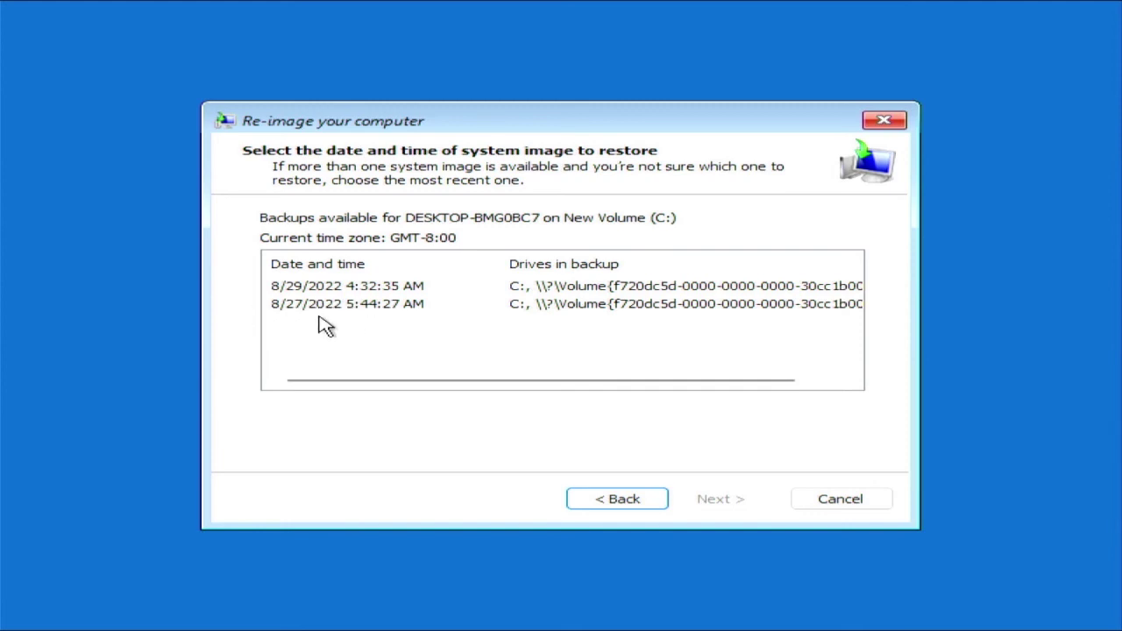
left_click(389, 293)
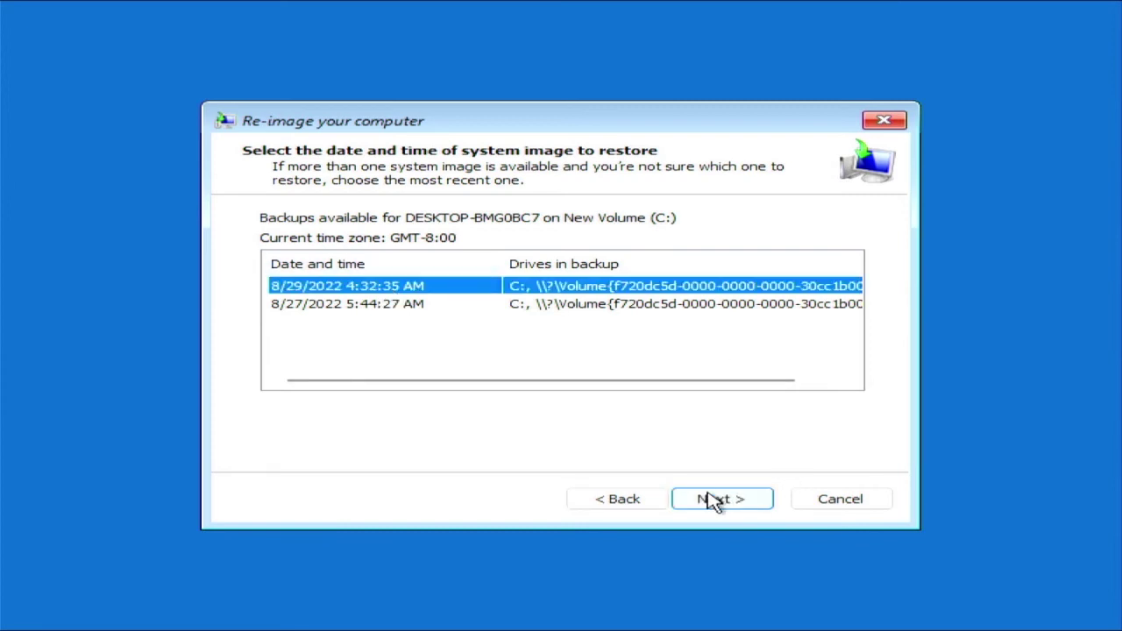
left_click(745, 508)
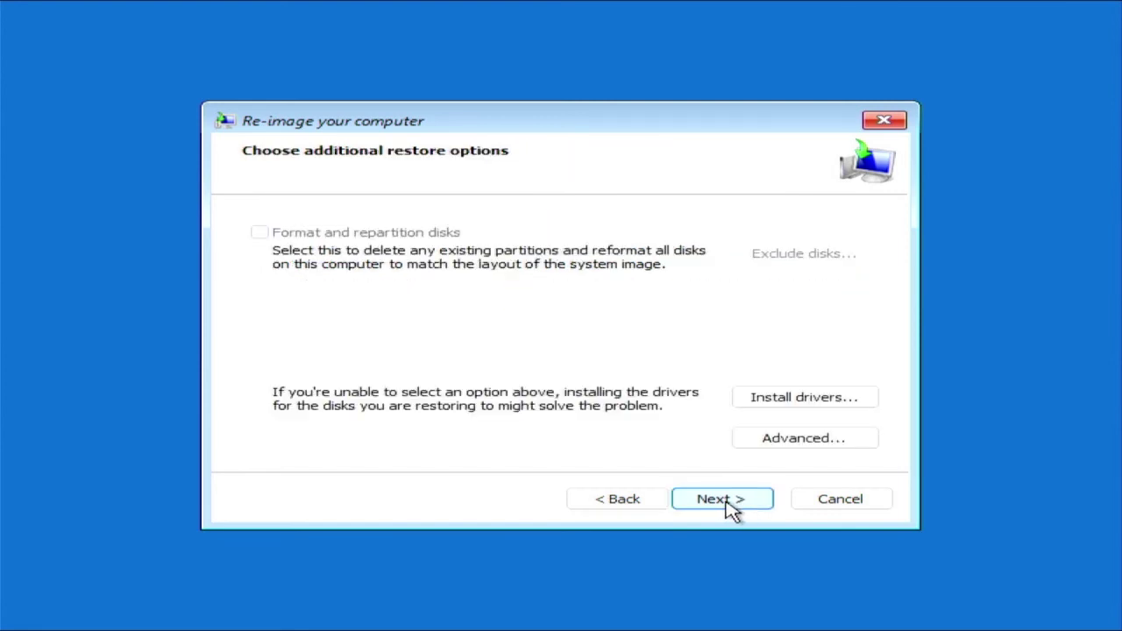
Step: Keep the default additional restore options and start re-imaging drive C:, agreeing to replace all its data with the system image
left_click(731, 504)
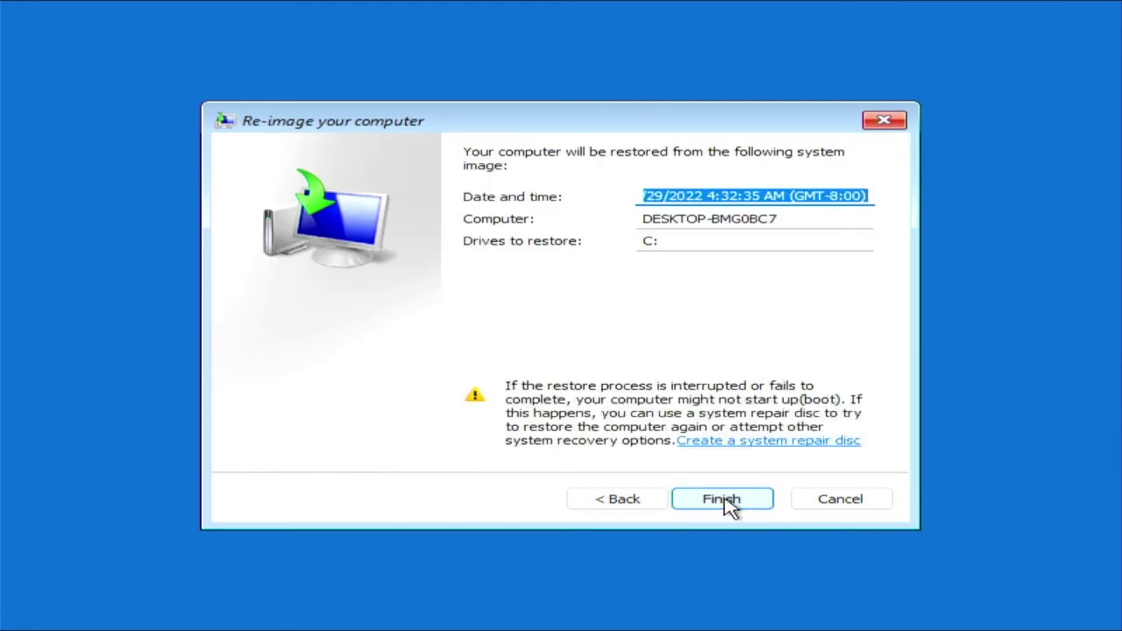
left_click(728, 502)
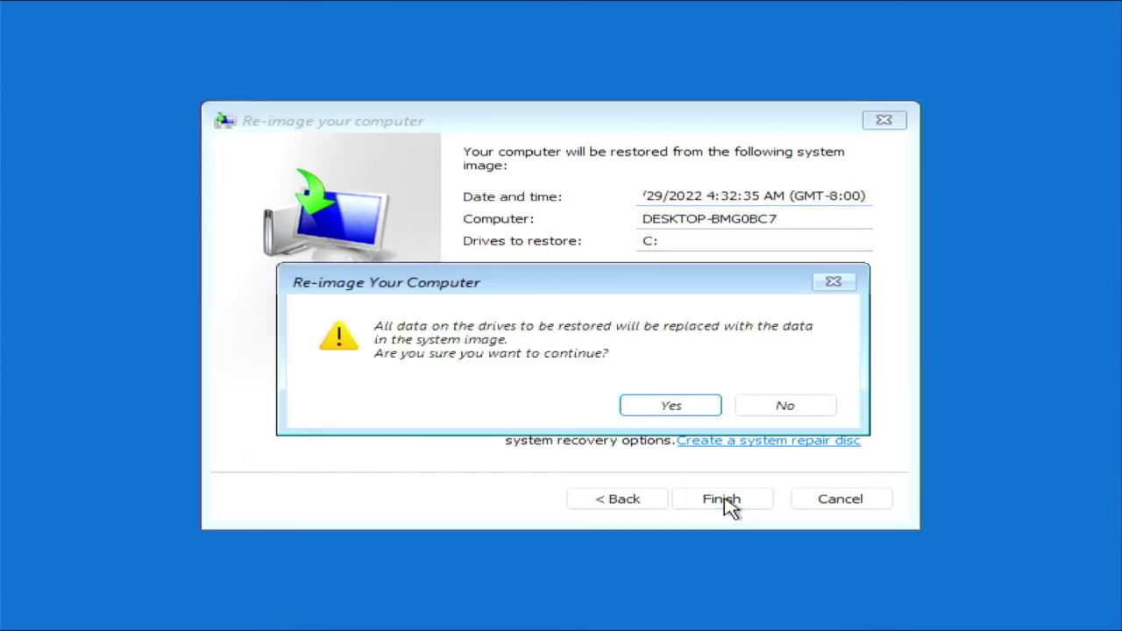
left_click(673, 408)
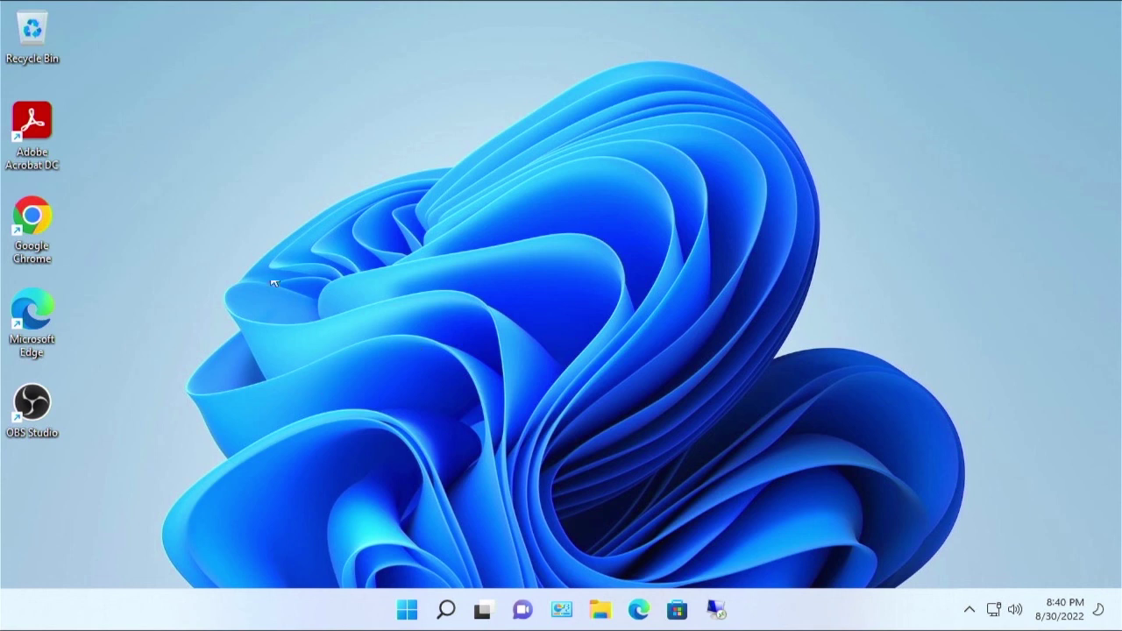
left_click_drag(96, 448, 14, 214)
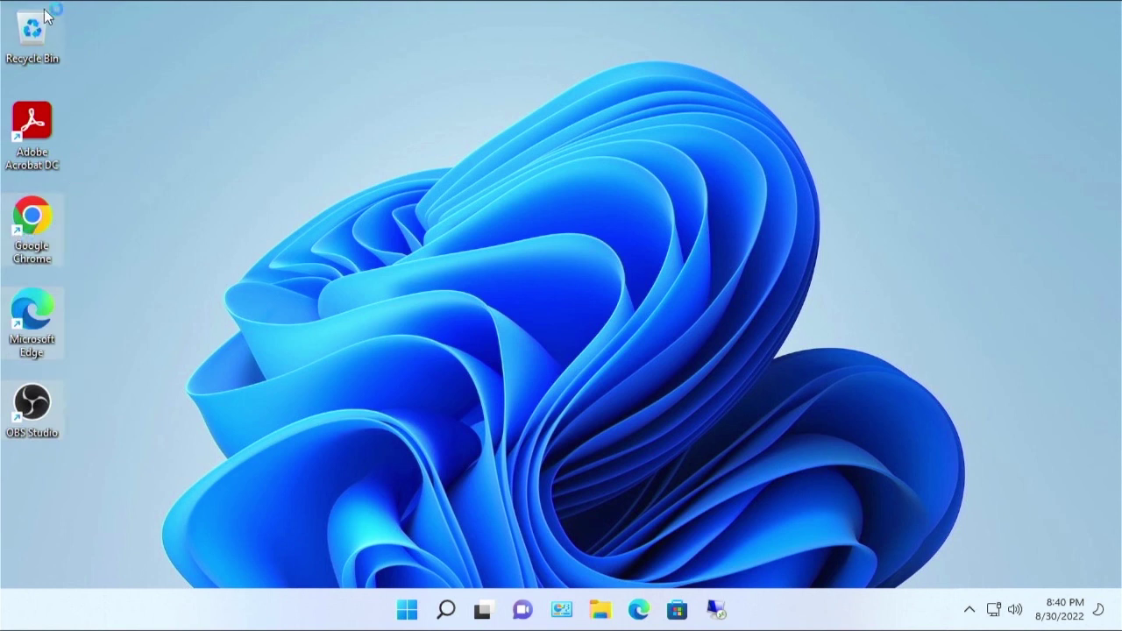
left_click(78, 242)
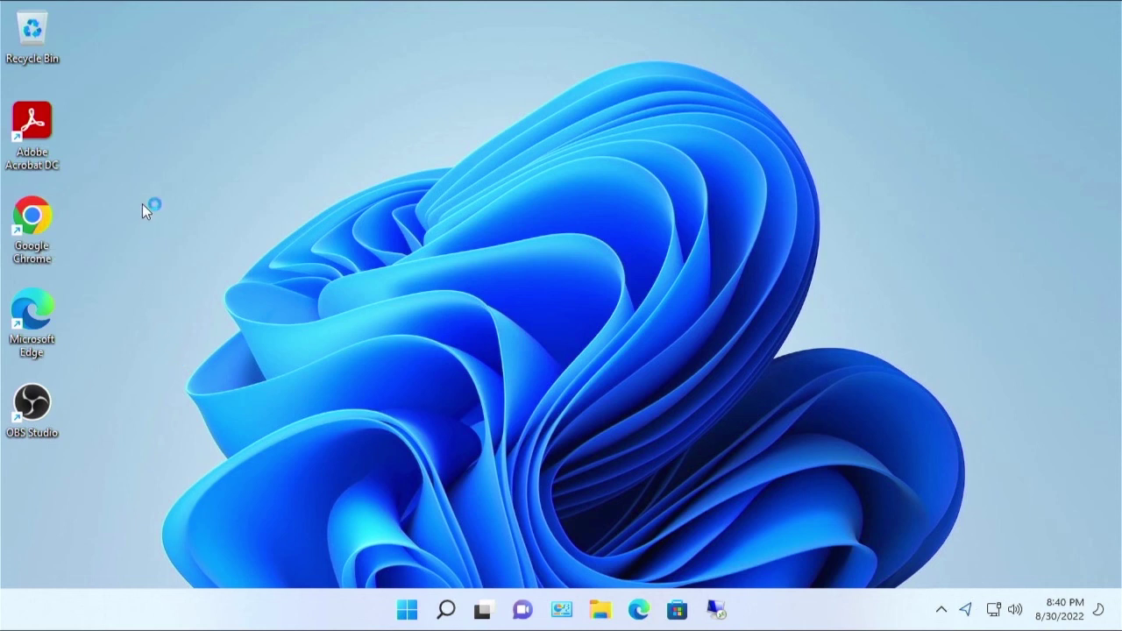
right_click(143, 150)
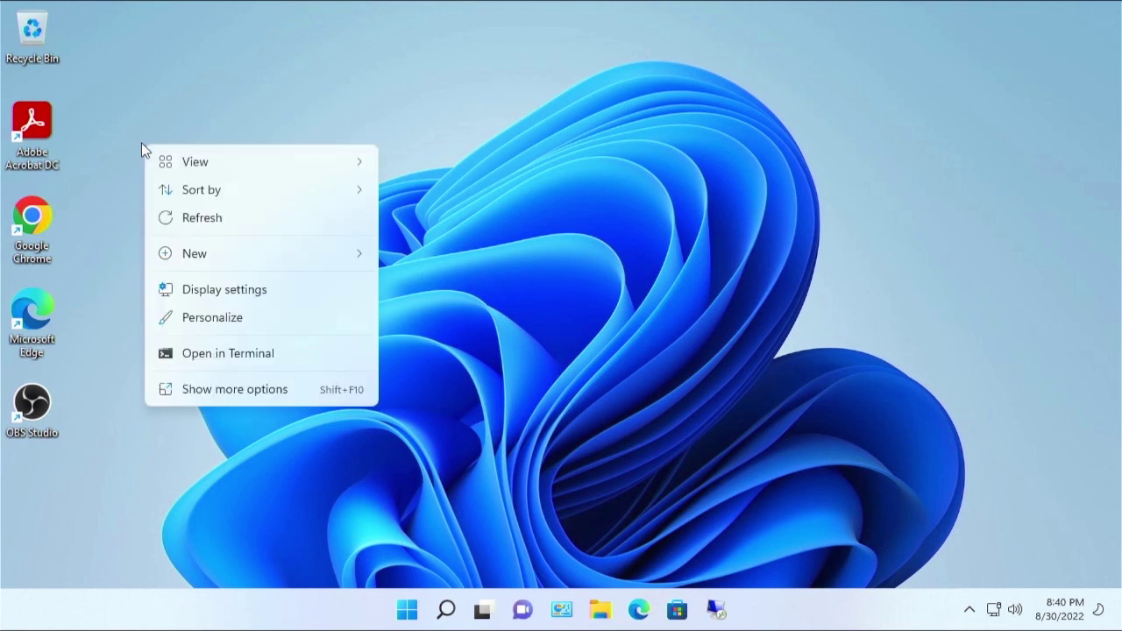